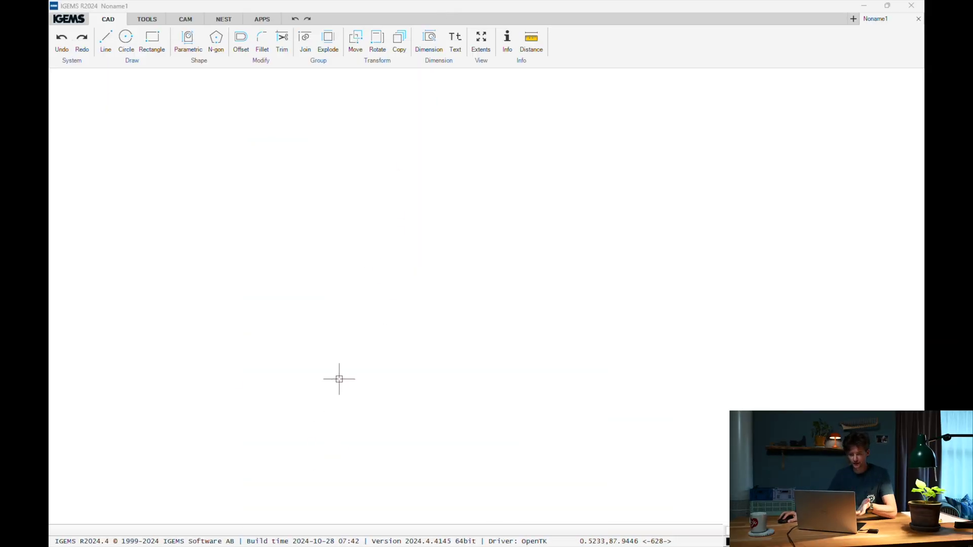
Insert standard parametric shape 049 as a single copy with A 150, B 150, C 70 and D 50 mm.
click(188, 38)
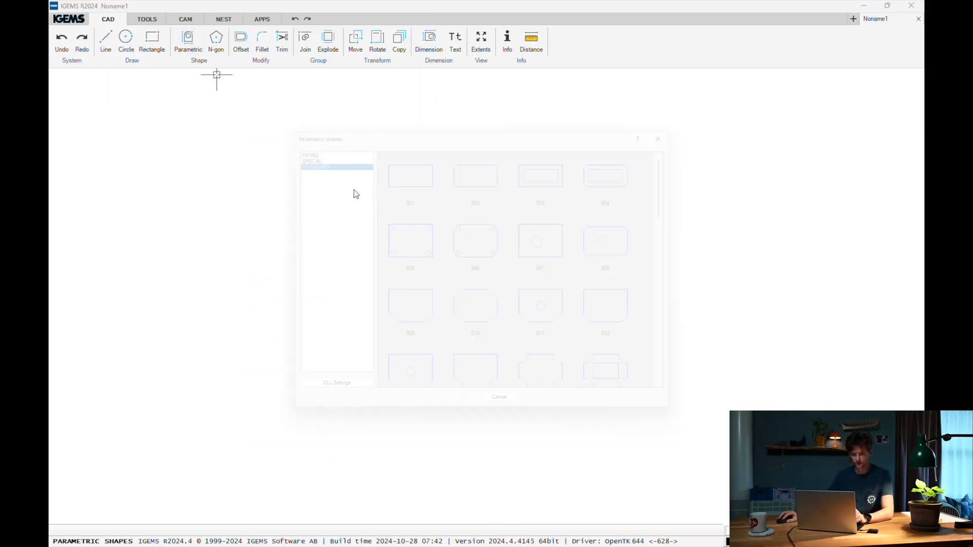
scroll(502, 284, down, 10)
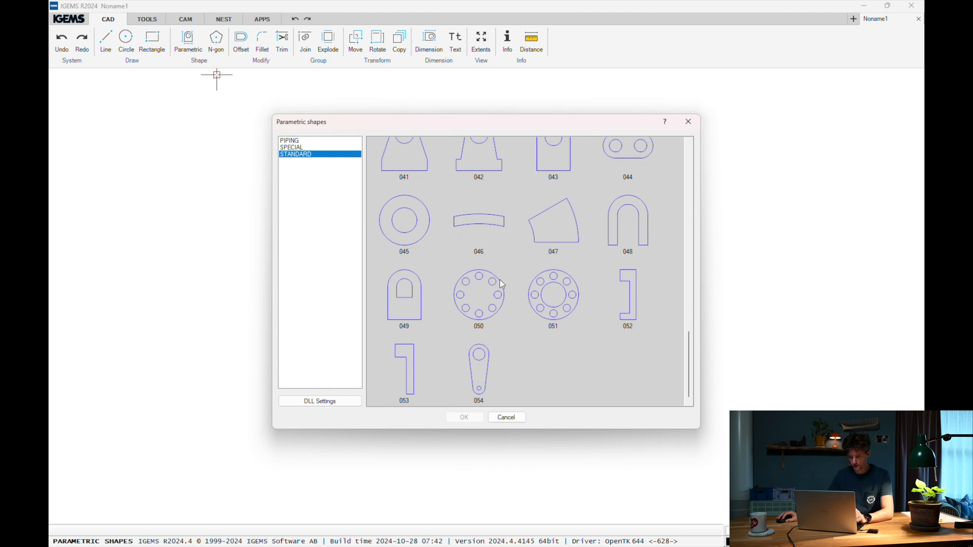
double_click(412, 292)
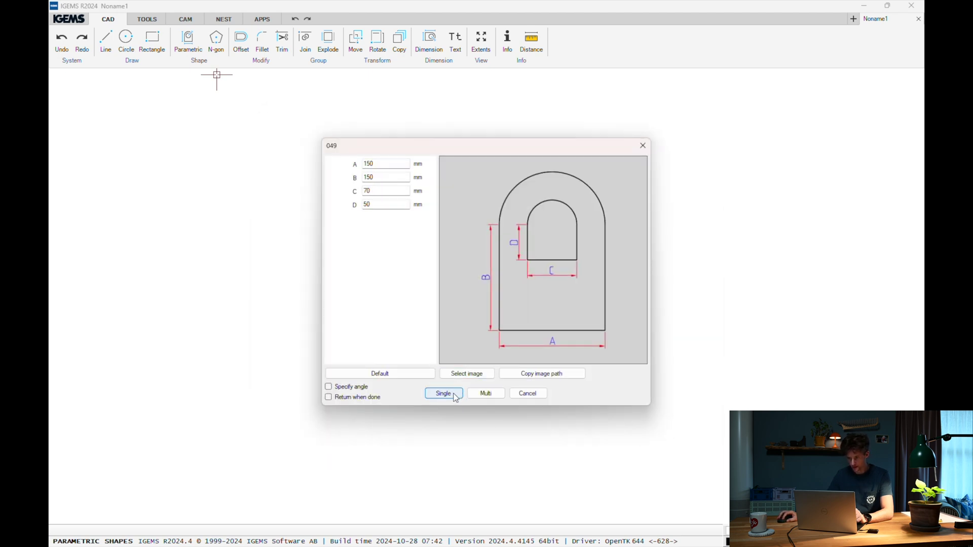
click(454, 395)
click(415, 383)
scroll(302, 310, down, 2)
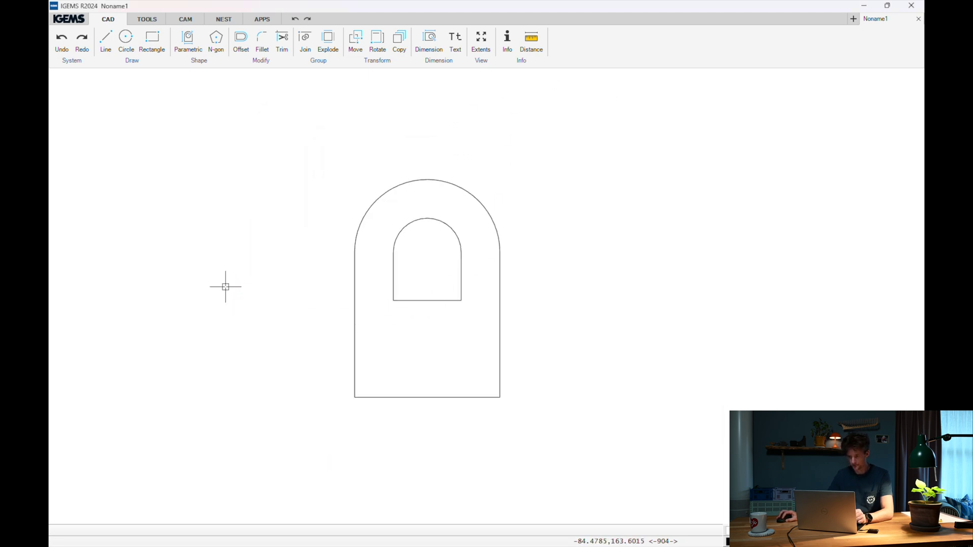
Start creating a part and set the CAM setup to IGEMS CNC V5 with standard aluminium, 10.00 mm thick.
click(191, 19)
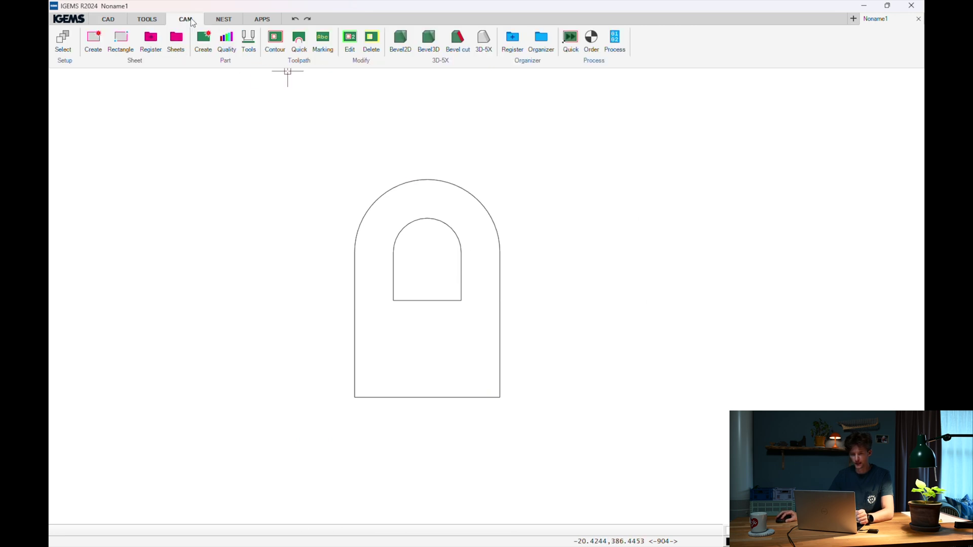
click(206, 44)
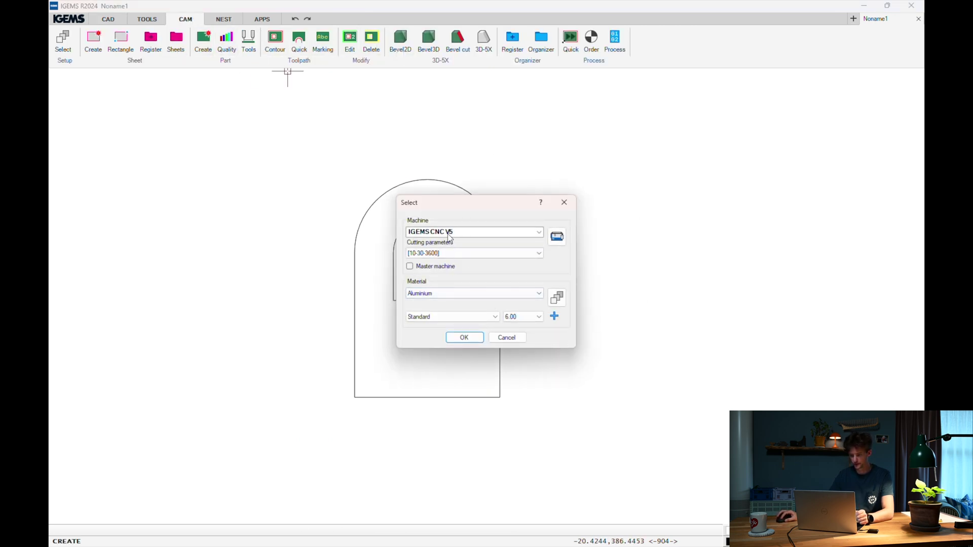
click(520, 317)
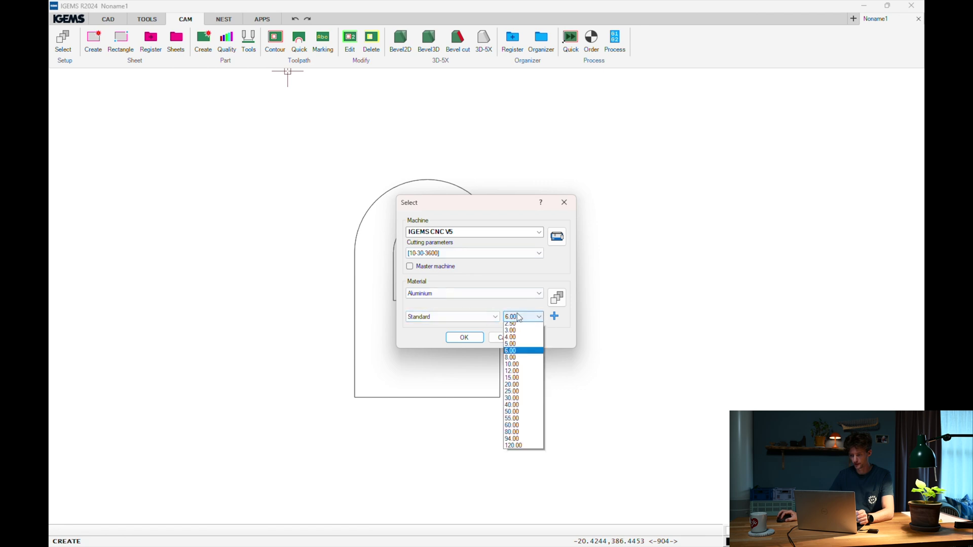
click(528, 389)
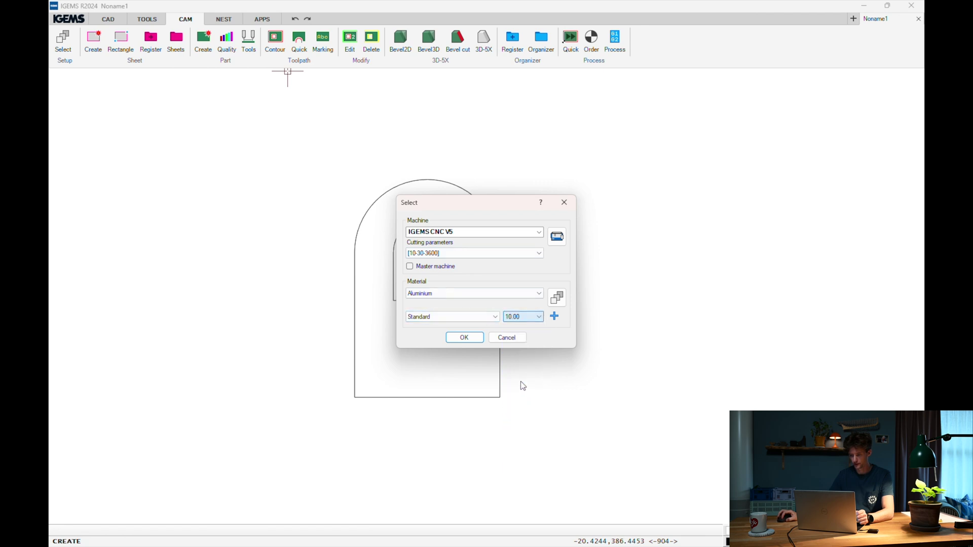
click(464, 338)
Create a part from the arched shape and its inner opening, with quantity 100 and medium quality.
drag(564, 154, 285, 462)
right_click(286, 455)
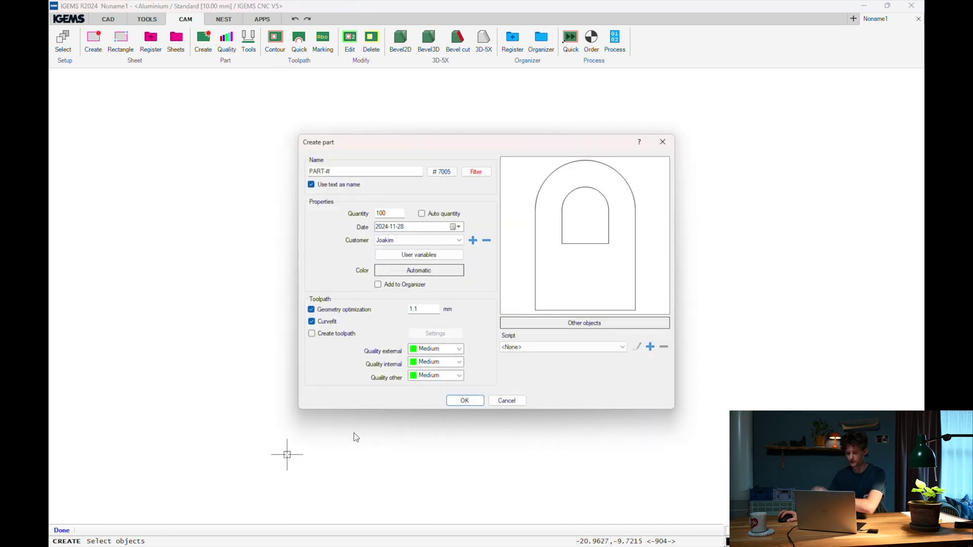
click(465, 401)
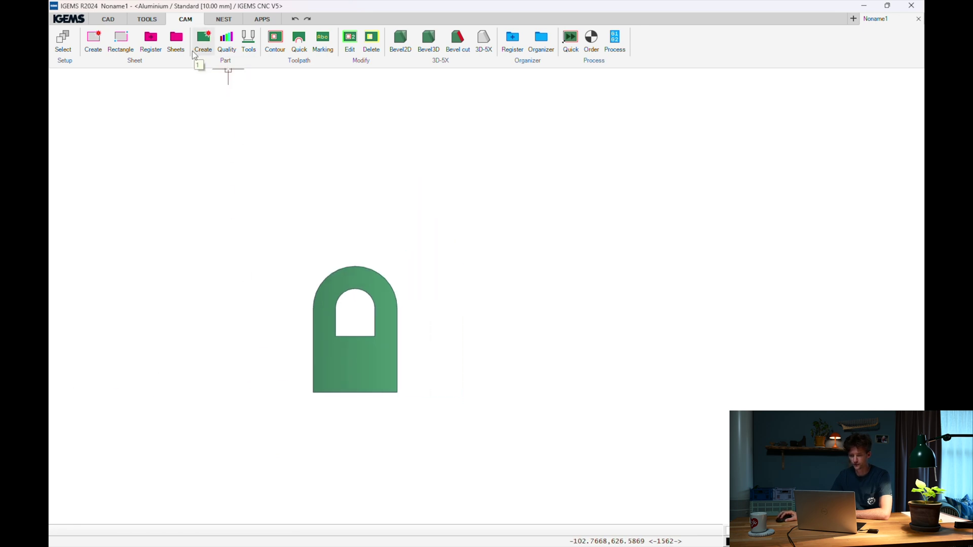
Insert standard parametric shape 041 beside the arched part with A 200, B 160, C 40, D 60 and E 50 mm.
click(108, 19)
click(188, 40)
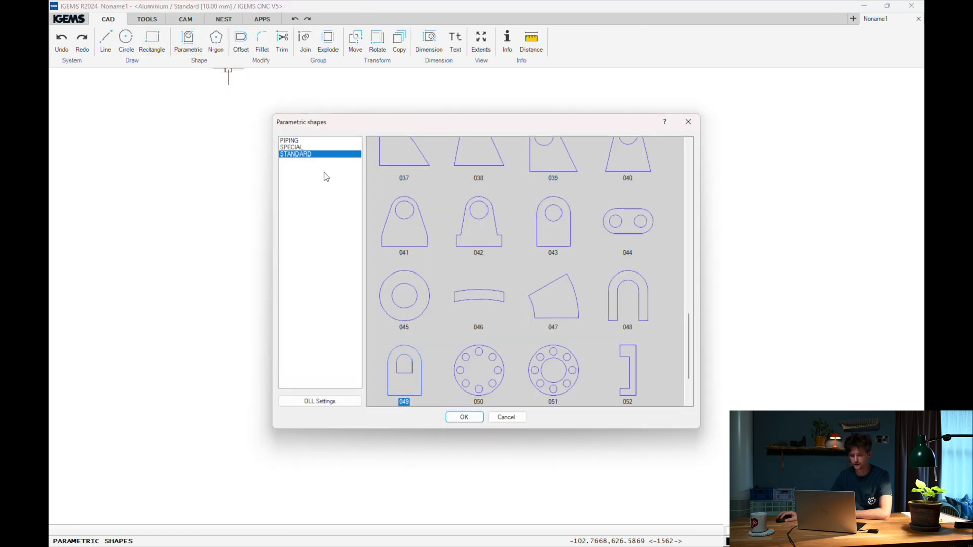
double_click(409, 226)
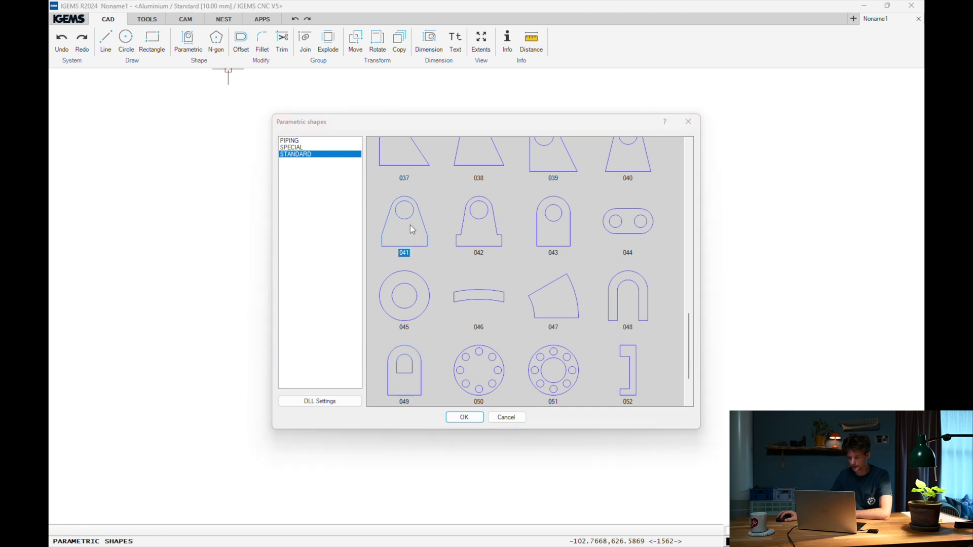
click(461, 397)
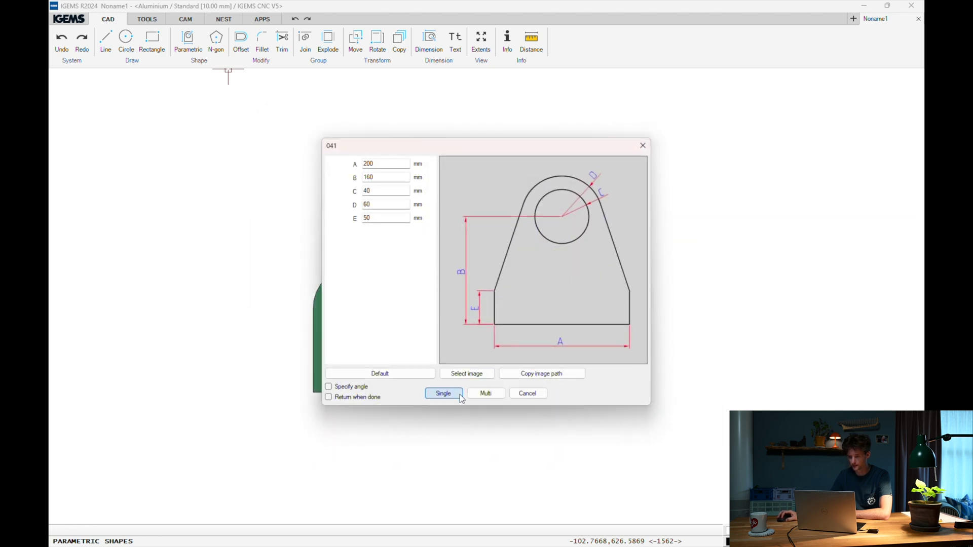
click(463, 393)
Create a part from the tapered shape and its circular hole, with quantity 100 and medium quality.
click(185, 18)
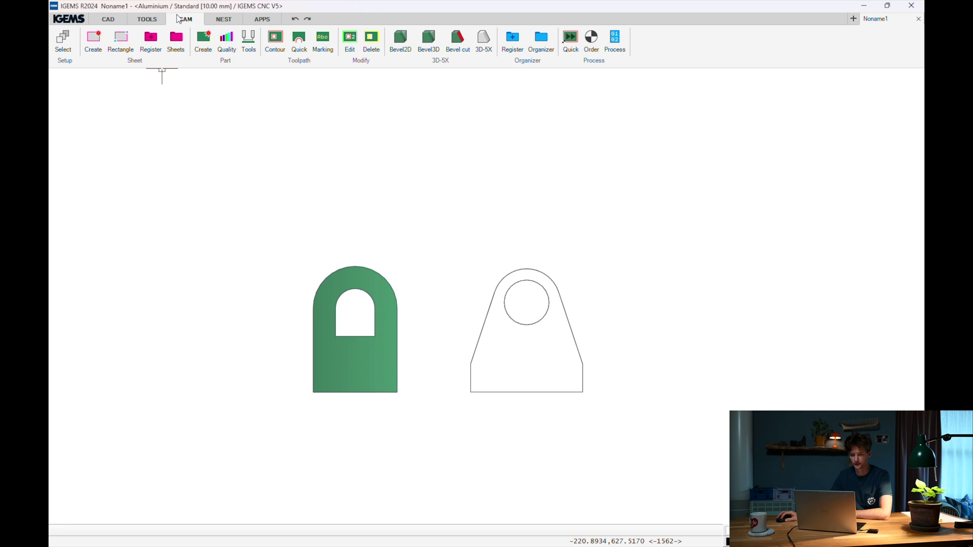
click(203, 41)
drag(611, 187, 458, 421)
right_click(458, 421)
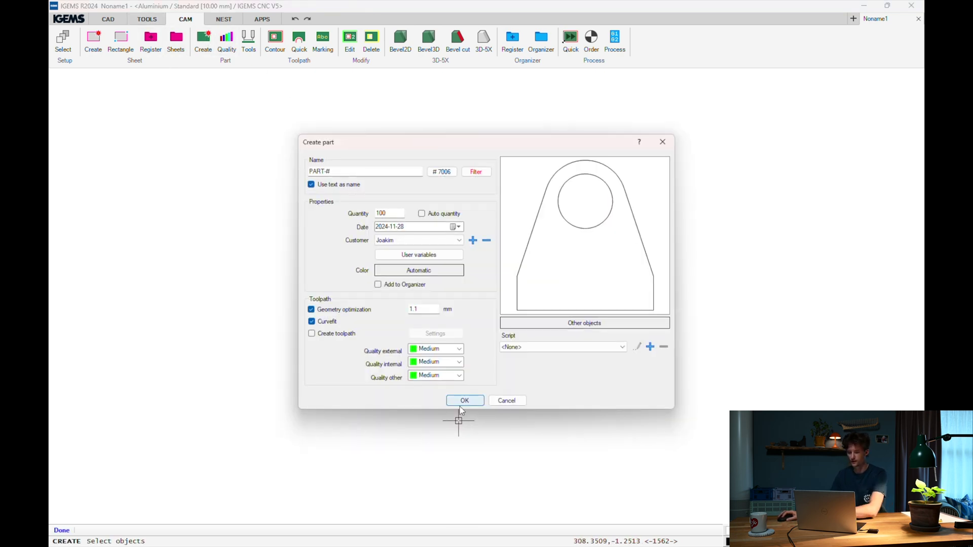
click(460, 404)
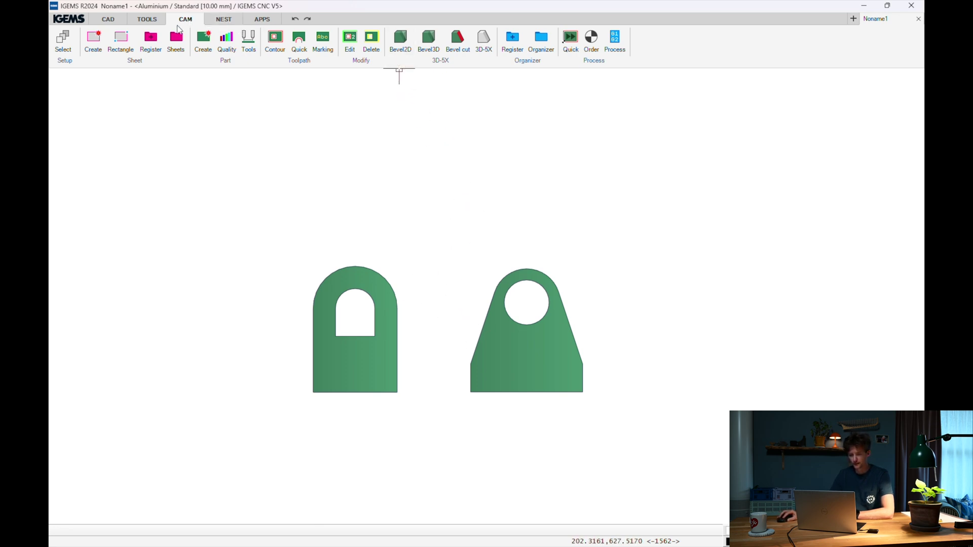
Apply a 30° top-side 2D bevel at 10 mm thickness to the whole inner contour of the arched part.
click(404, 42)
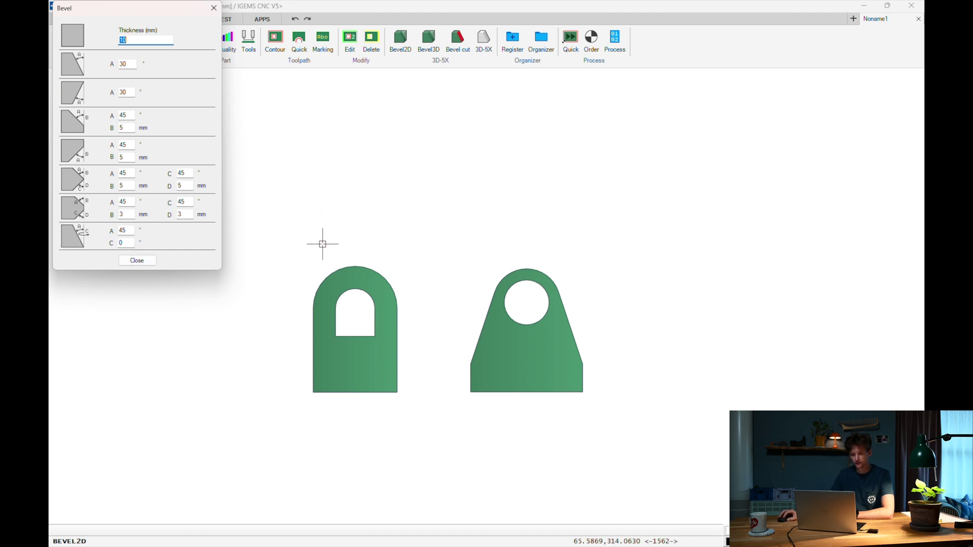
click(72, 66)
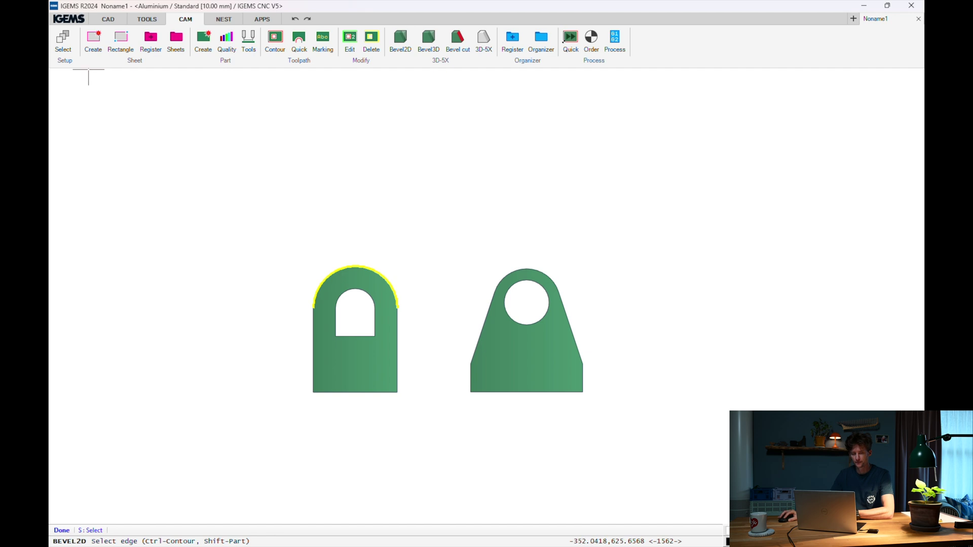
right_click(87, 72)
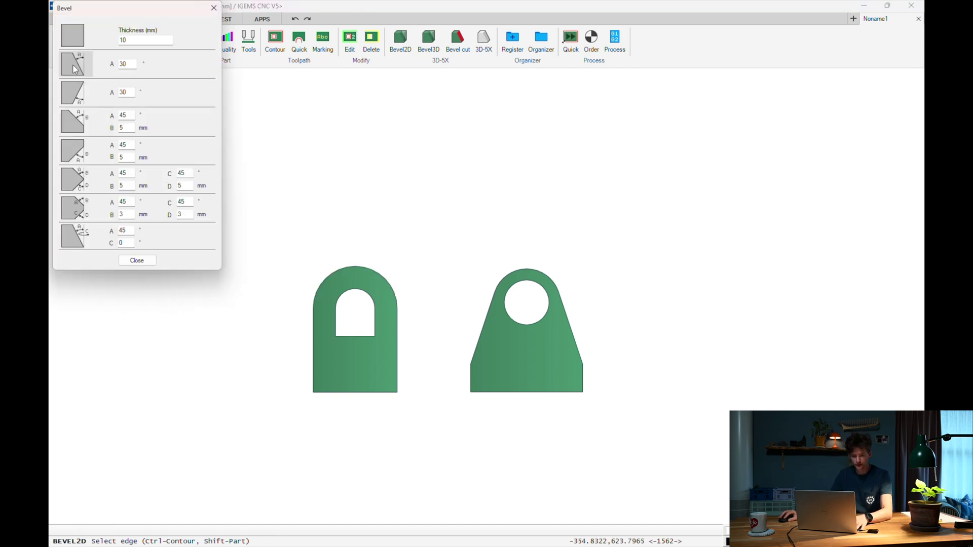
click(75, 69)
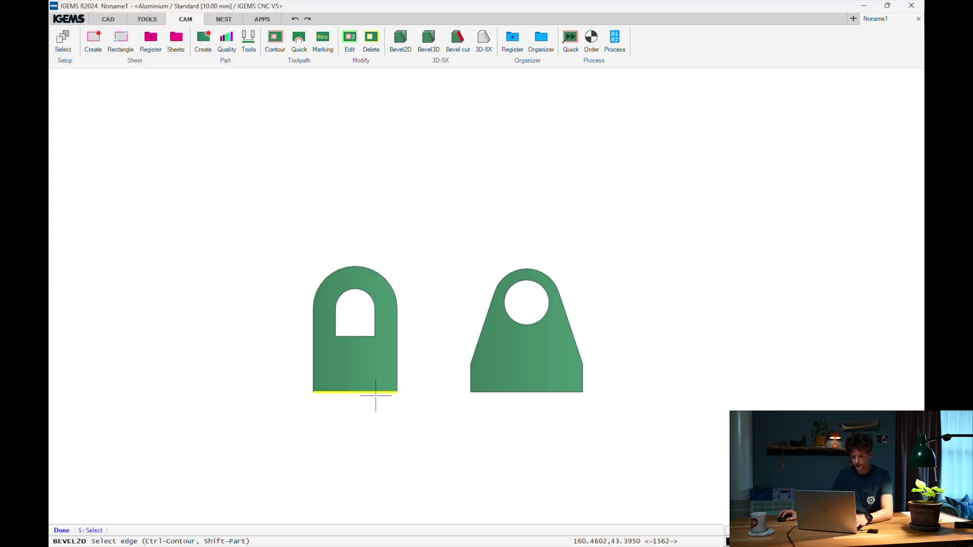
scroll(327, 392, up, 3)
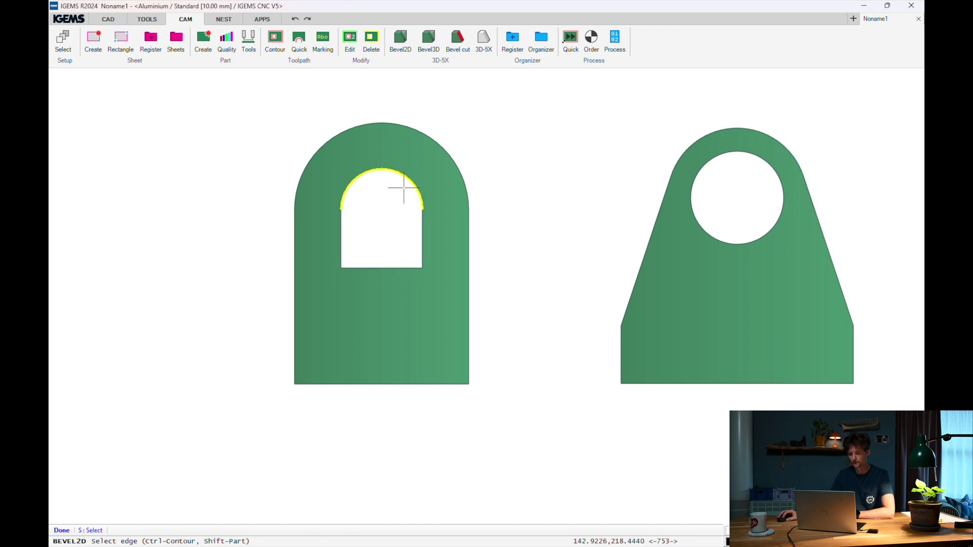
key(ctrl)
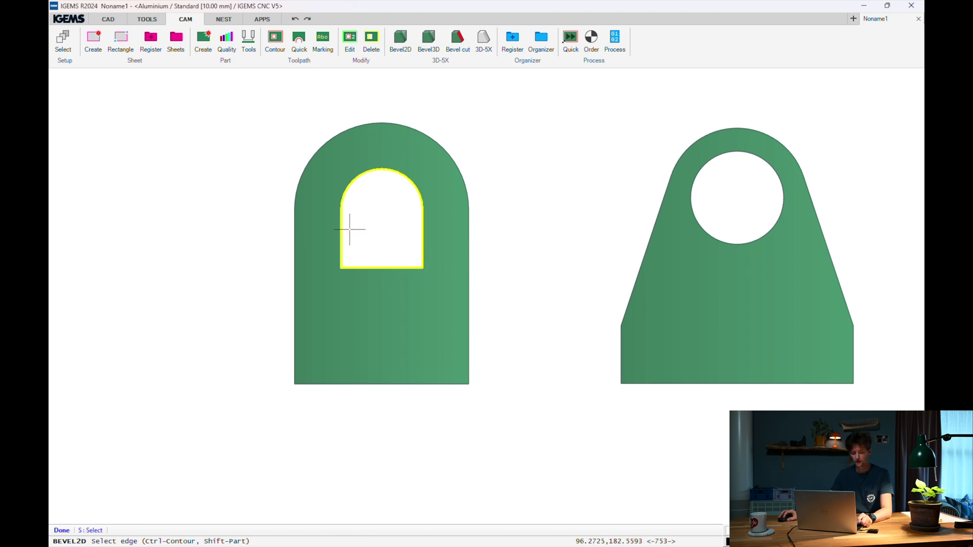
key(shift)
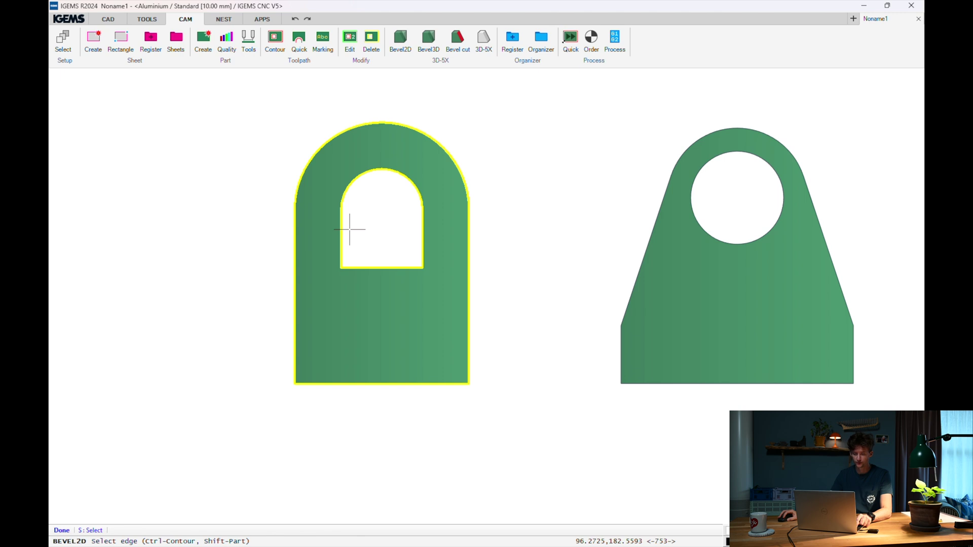
key(ctrl)
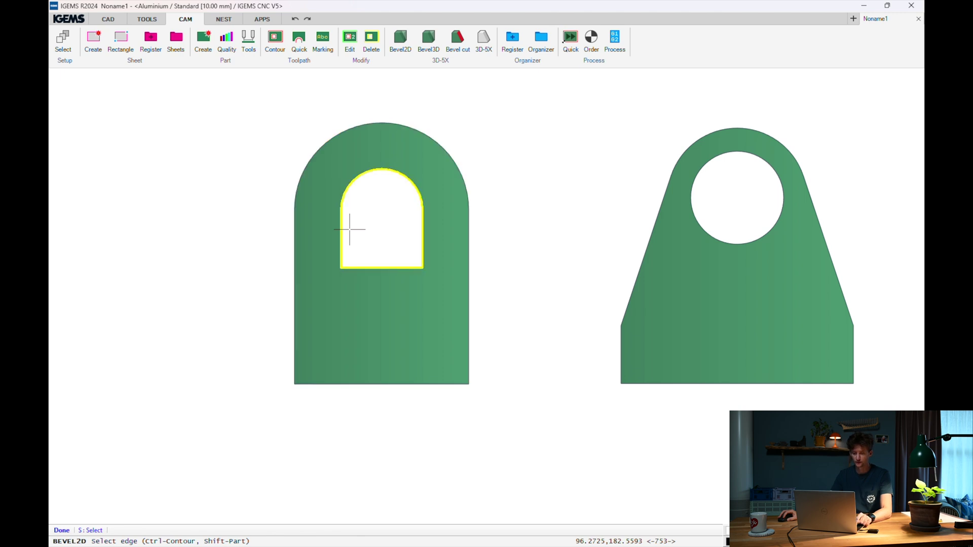
ctrl+click(350, 229)
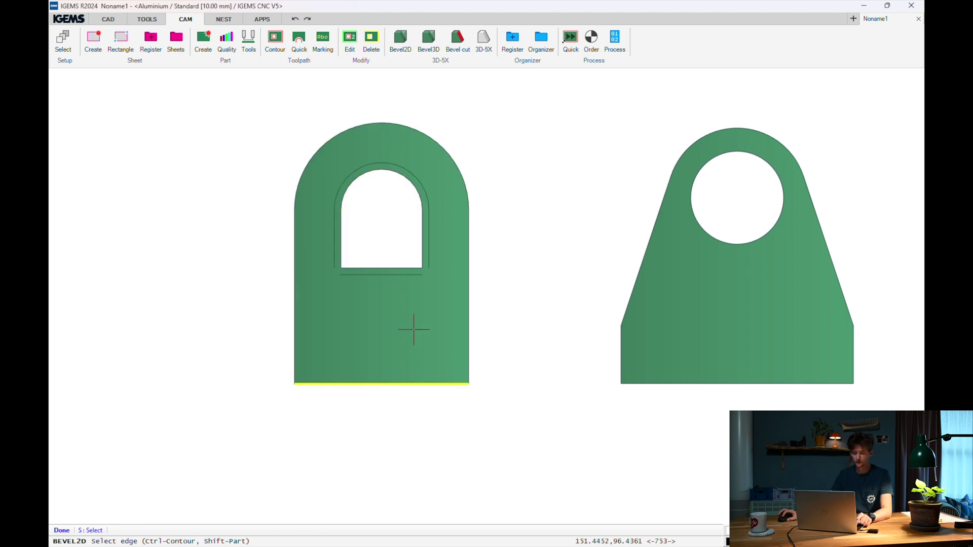
Apply the same 30° top-side bevel to the bottom edge of the tapered part.
scroll(388, 177, up, 3)
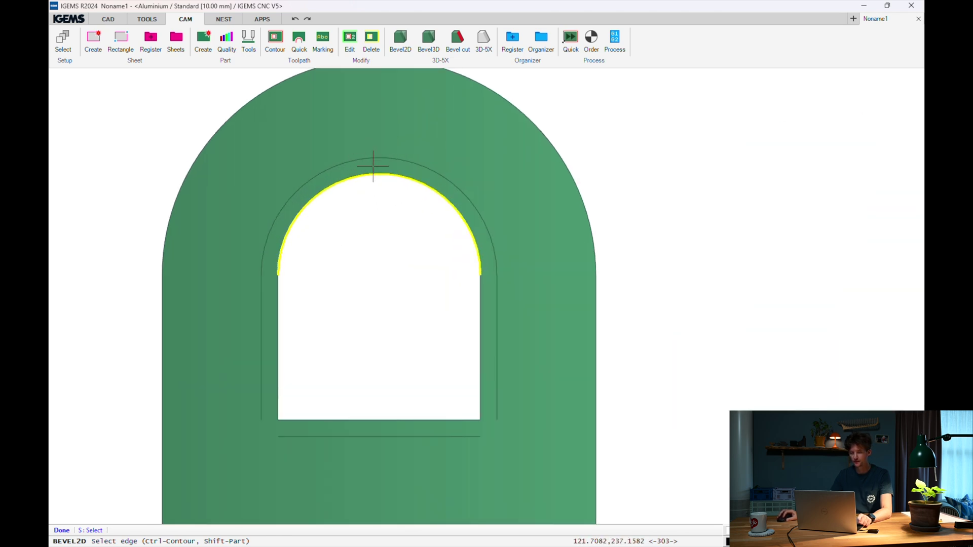
scroll(368, 165, down, 3)
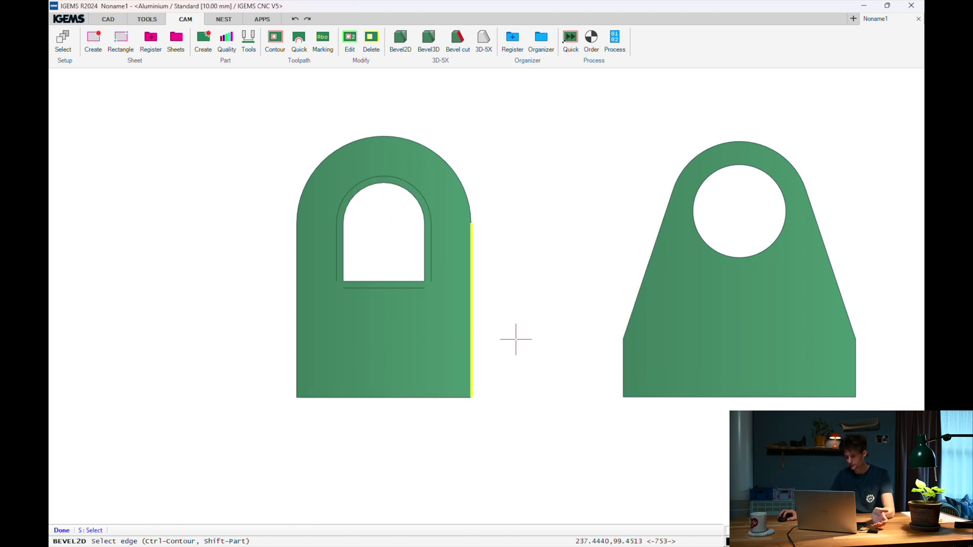
click(704, 364)
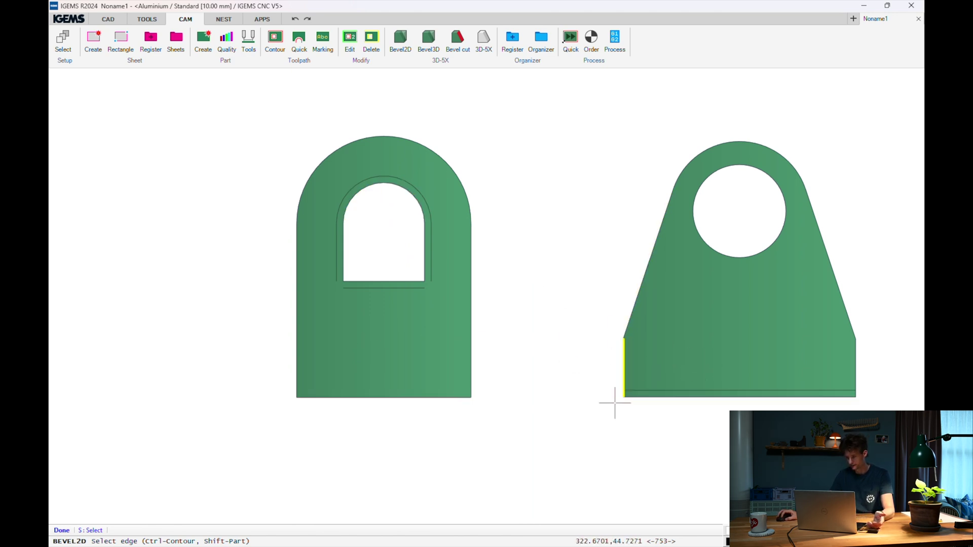
Apply a 30° underside bevel to the arched part's bottom edge and the tapered part's circular hole.
right_click(373, 295)
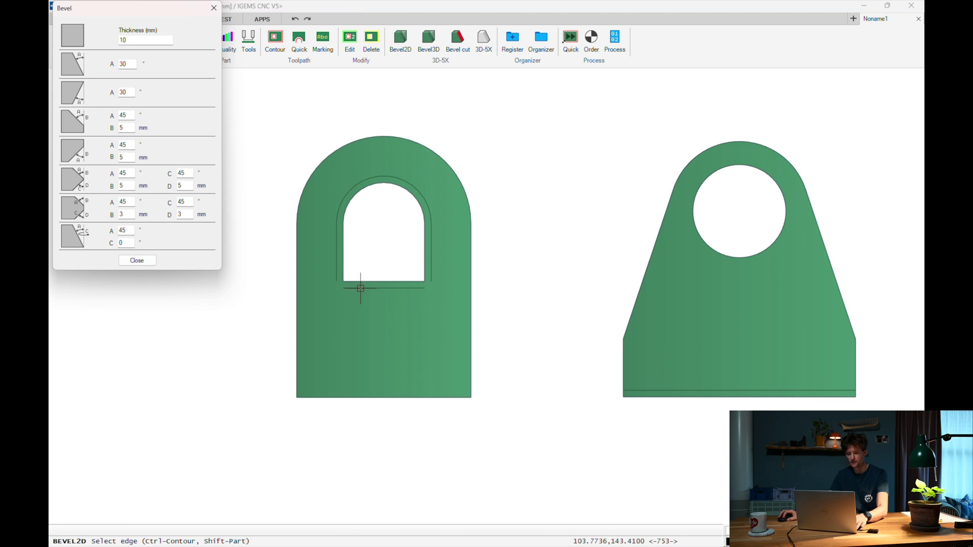
click(72, 98)
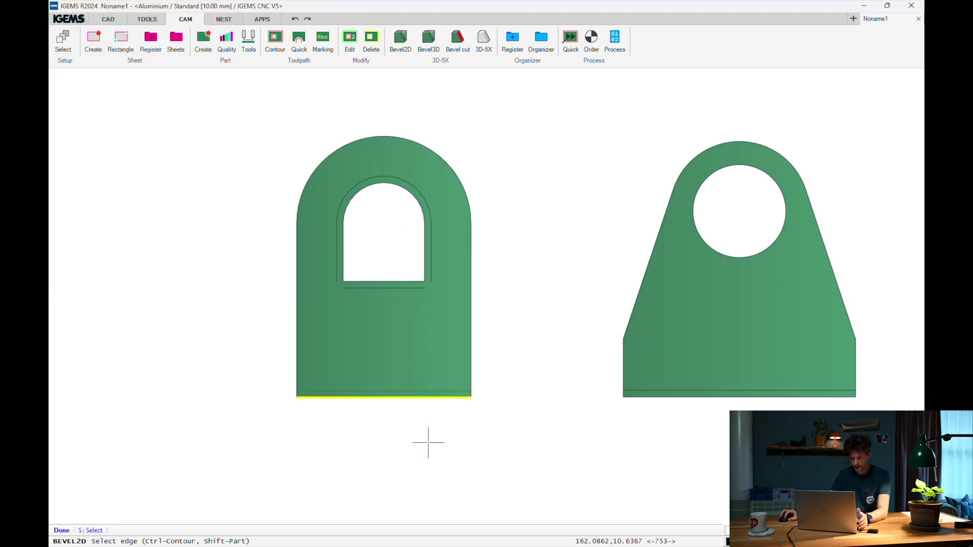
scroll(425, 449, up, 3)
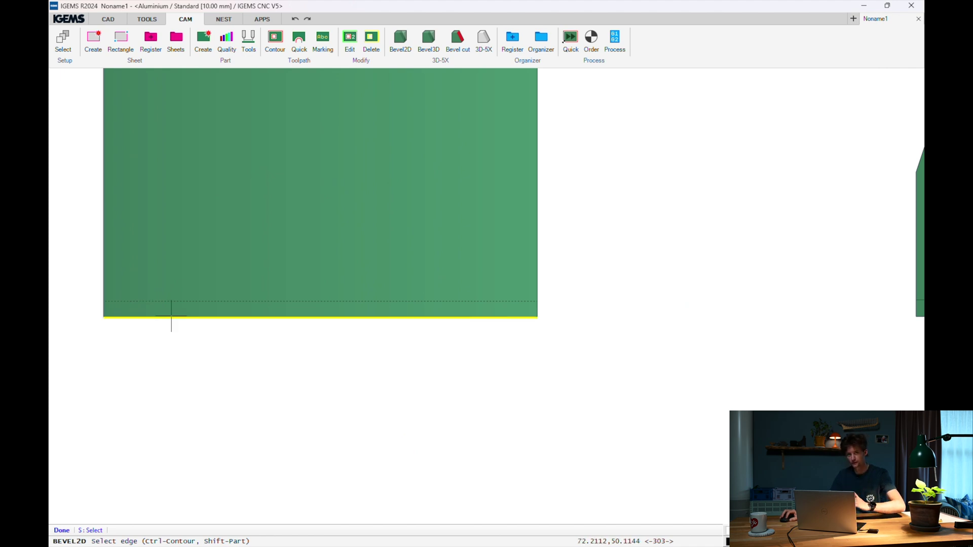
scroll(163, 312, down, 5)
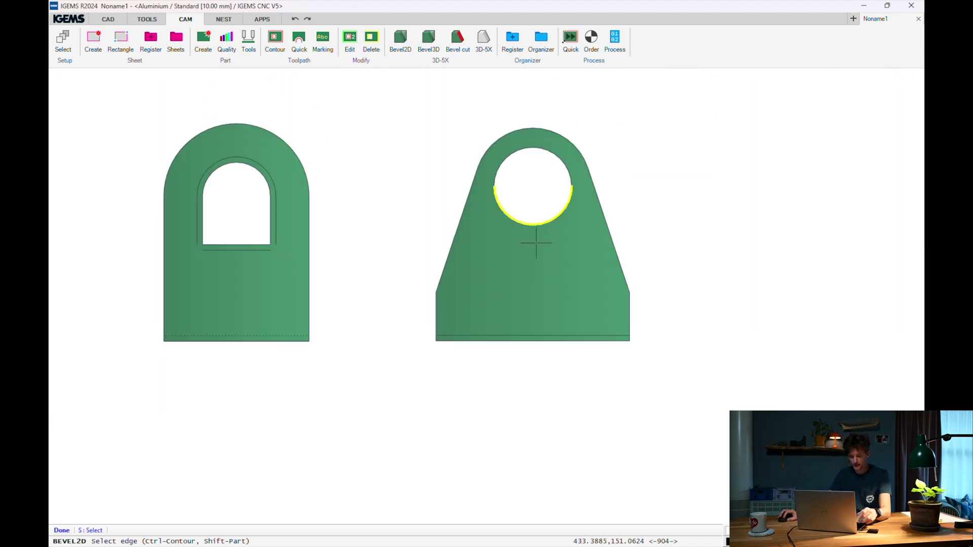
click(540, 223)
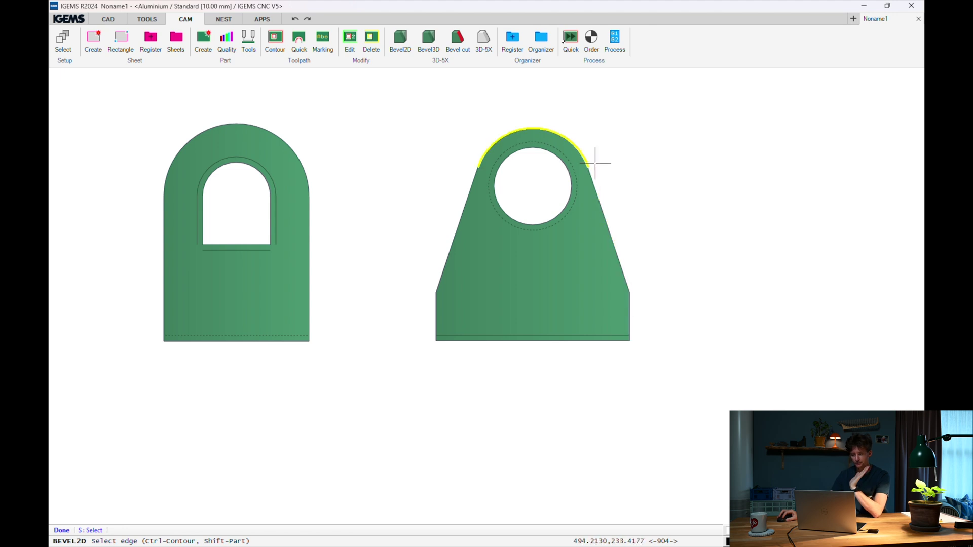
click(529, 249)
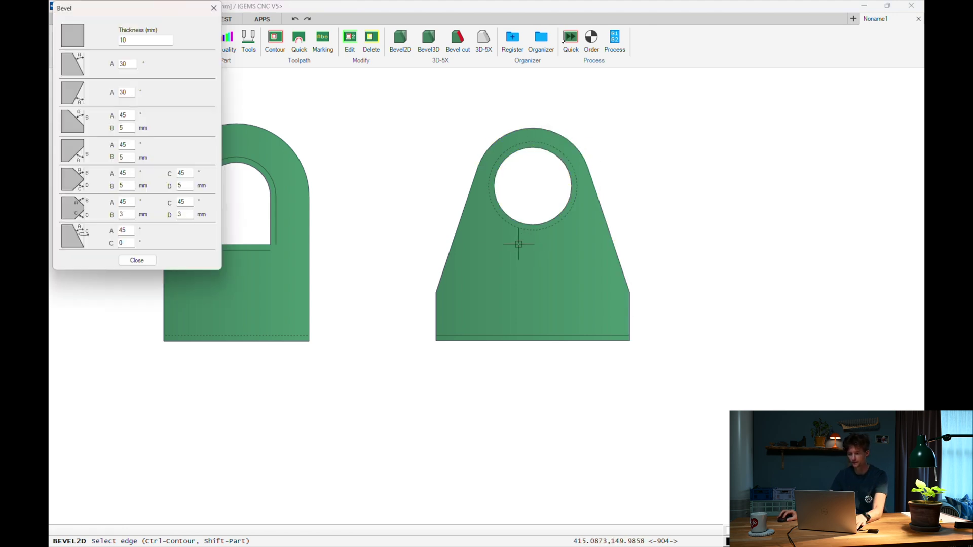
click(134, 260)
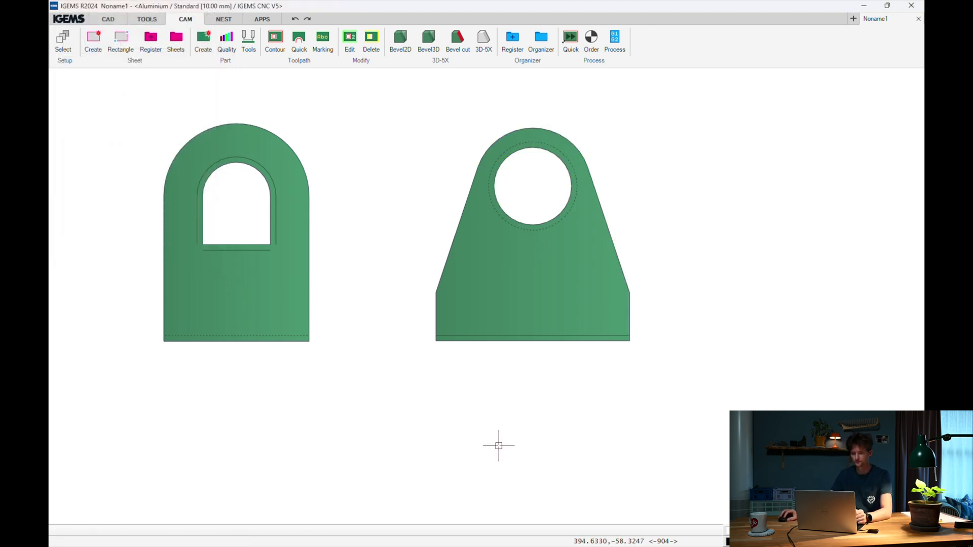
Add multi contour toolpaths to both parts, including bevel contours, loops on 2D cuts and tilted piercing.
scroll(510, 441, down, 2)
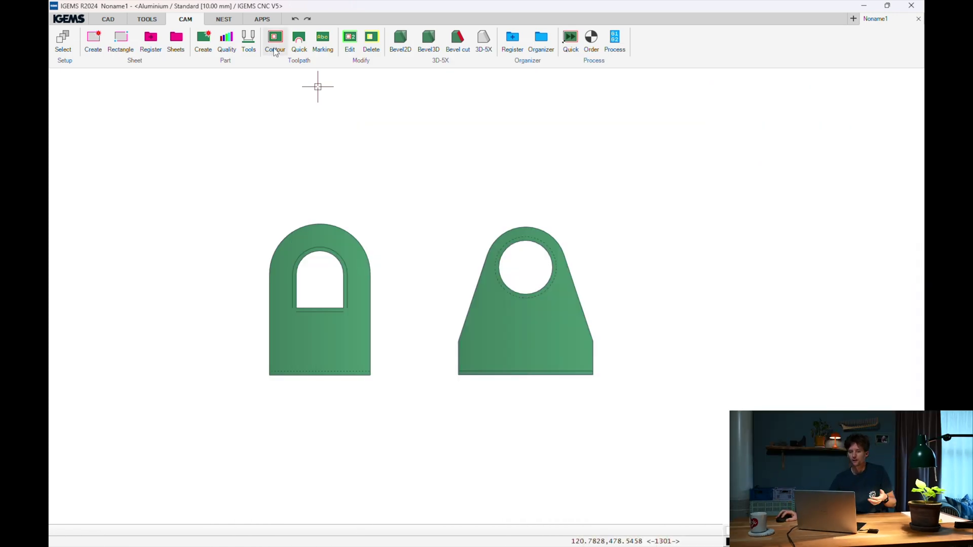
click(275, 40)
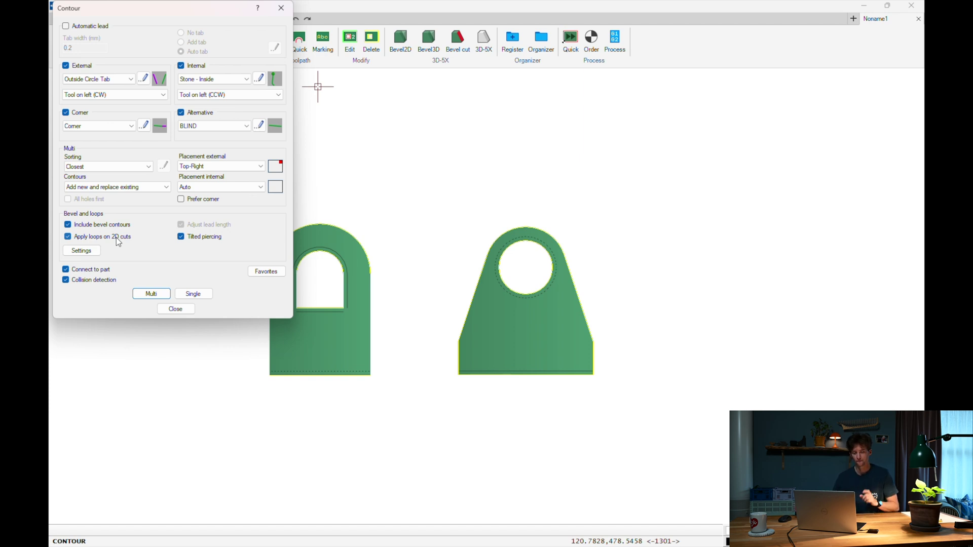
click(144, 294)
drag(579, 207, 257, 349)
right_click(258, 350)
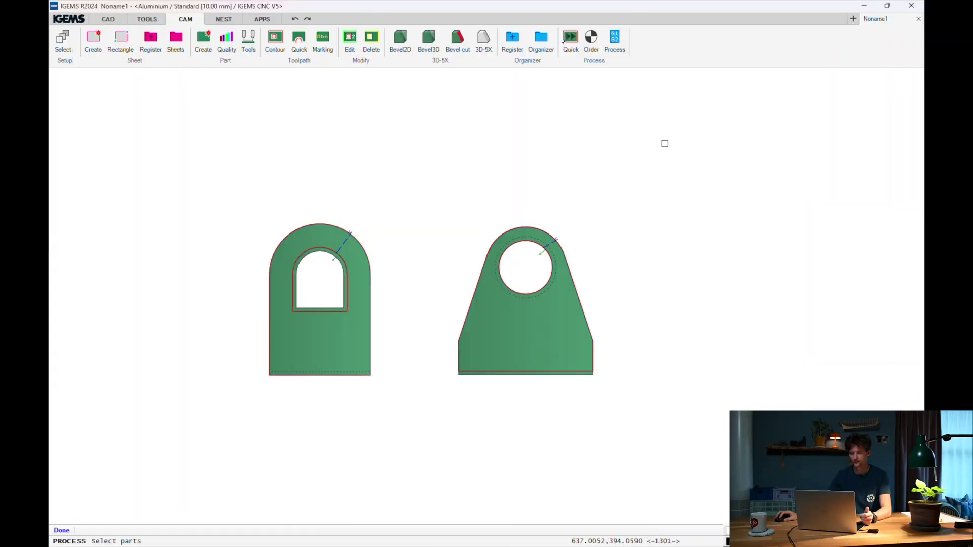
Process both parts together and load them into the 5-axis 3D simulation, accepting the given tool and output options.
drag(665, 143, 238, 400)
right_click(243, 399)
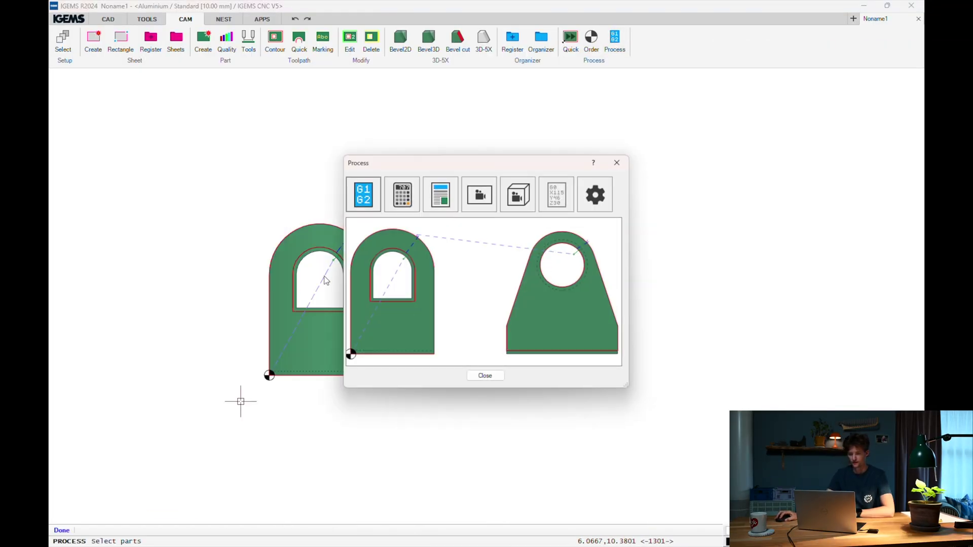
click(532, 196)
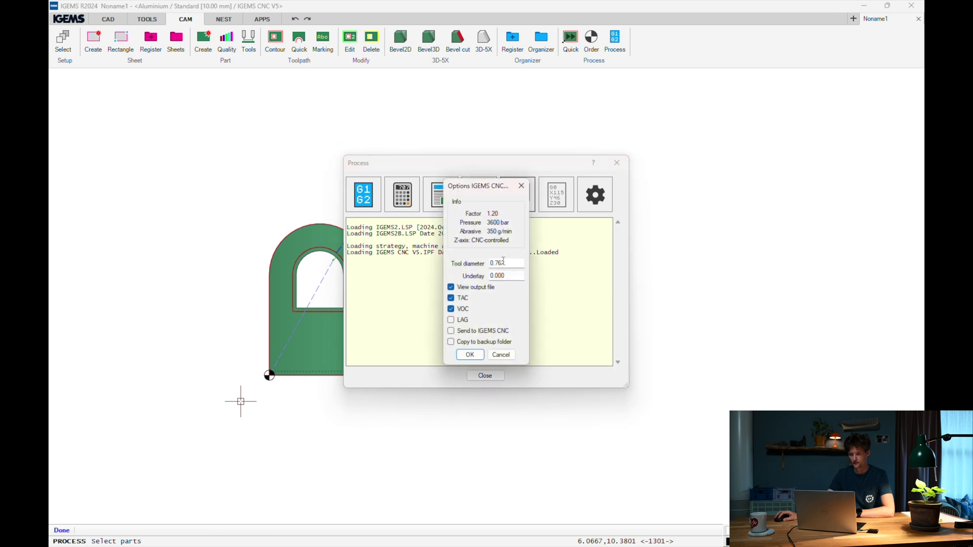
click(471, 355)
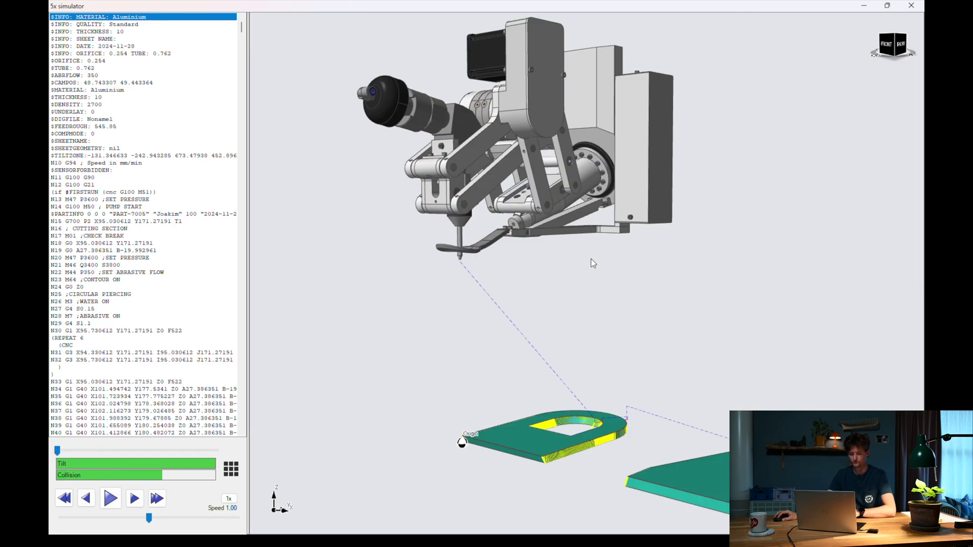
Play the 5-axis cutting simulation at speed 2.70 and examine the tilted head cutting the arched part up close.
scroll(467, 269, down, 3)
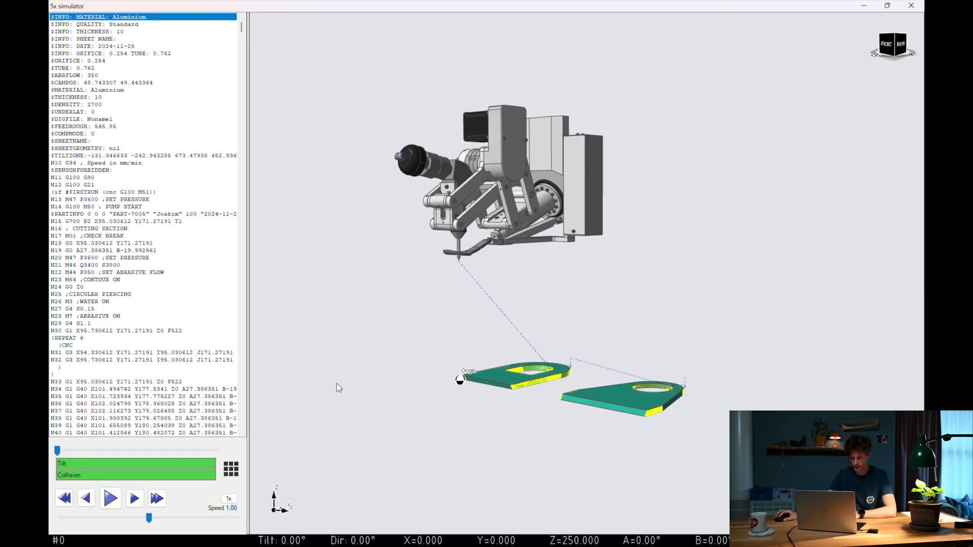
click(111, 499)
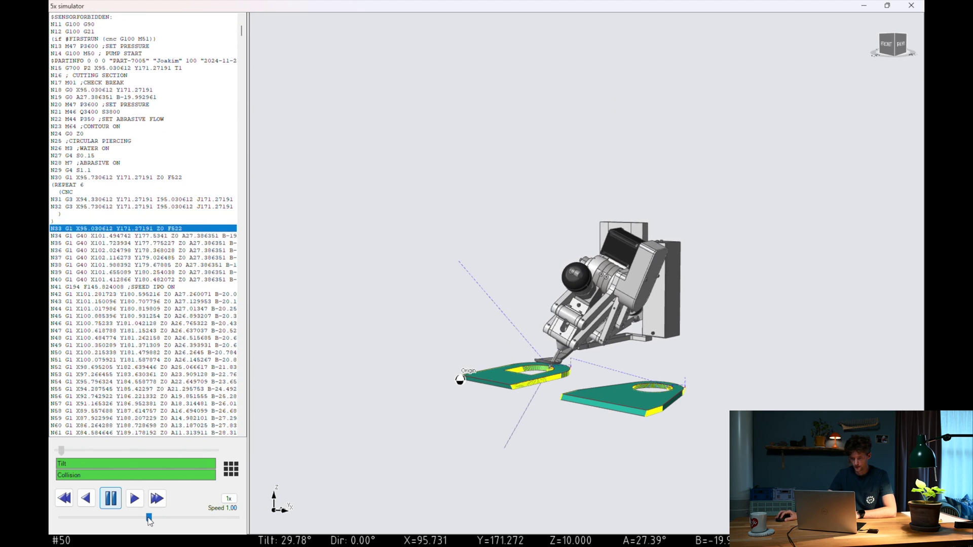
drag(156, 516, 164, 518)
scroll(459, 348, up, 5)
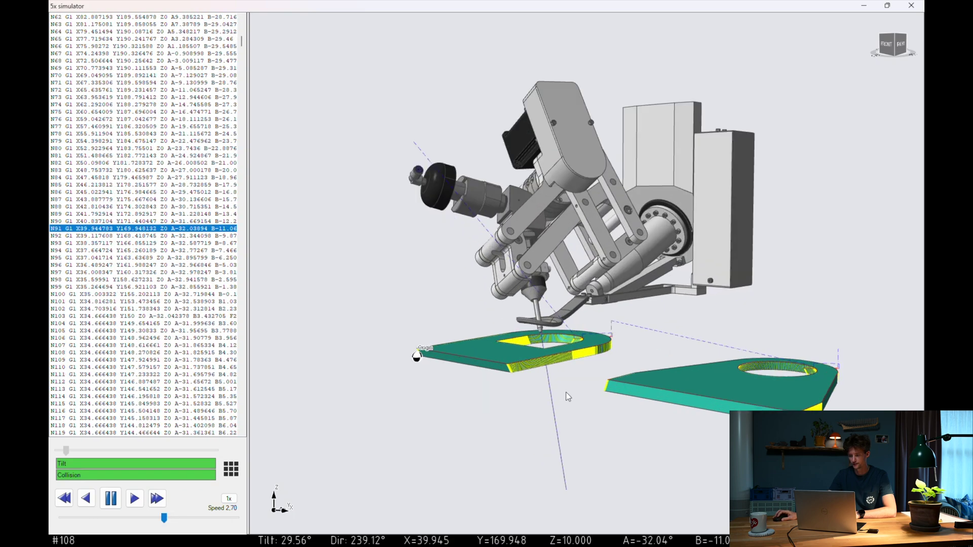